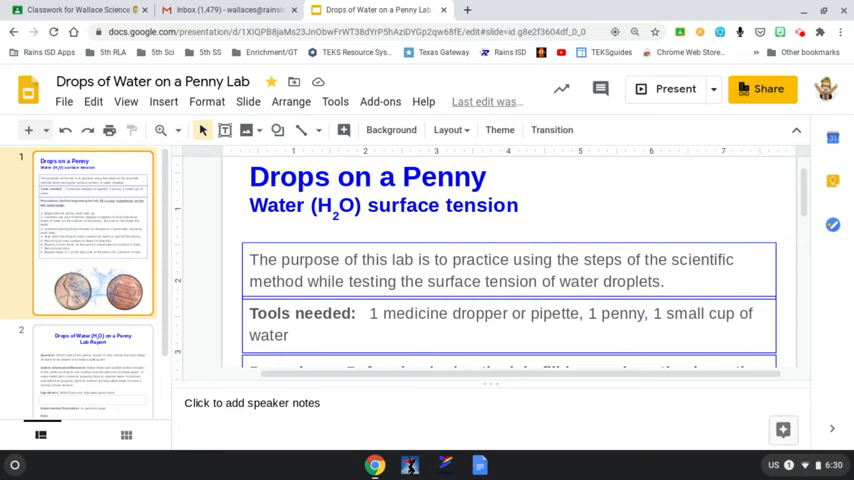
pyautogui.scroll(-2, 93, 280)
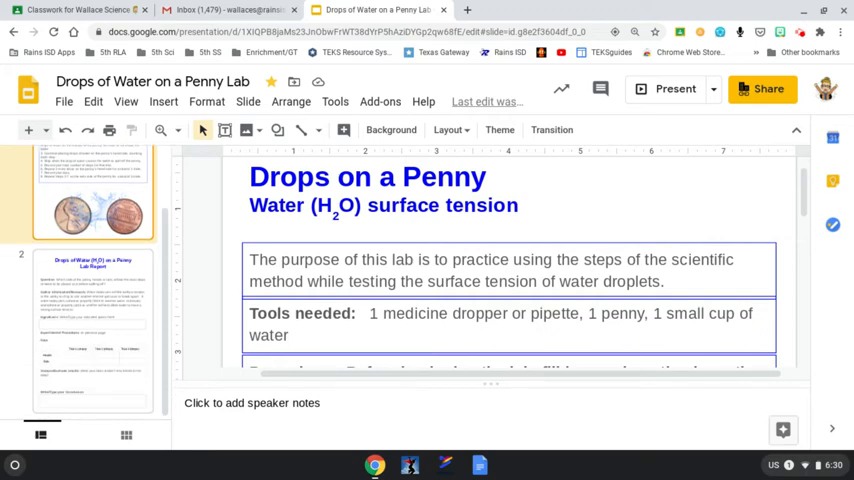
# Show slide 2, the Drops of Water on a Penny Lab Report page.
pyautogui.click(115, 300)
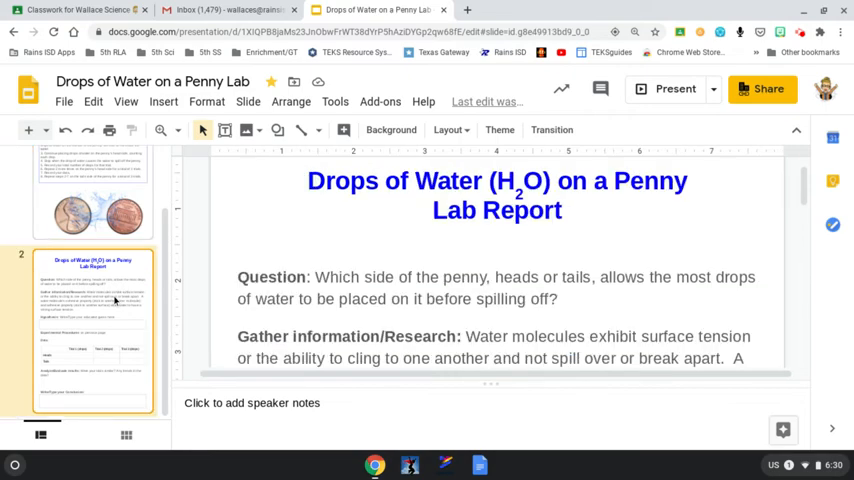
pyautogui.scroll(-2, 303, 276)
pyautogui.scroll(-2, 303, 272)
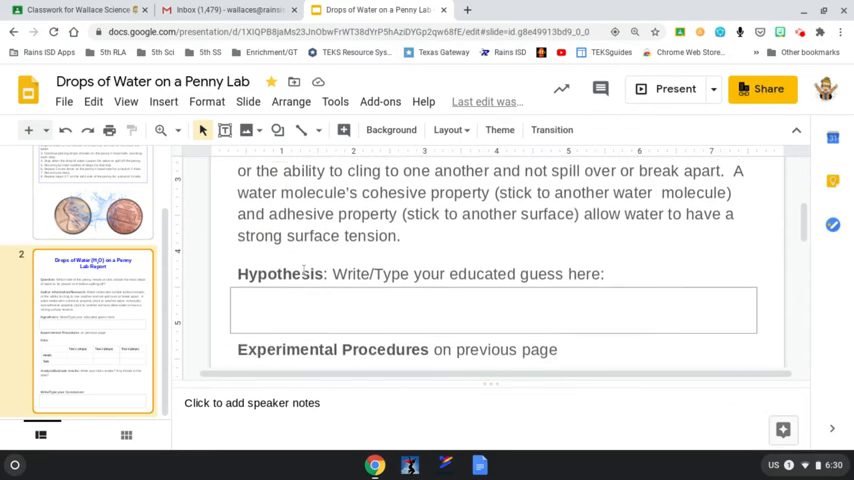
pyautogui.scroll(-1, 303, 269)
pyautogui.scroll(-2, 303, 269)
pyautogui.scroll(3, 303, 269)
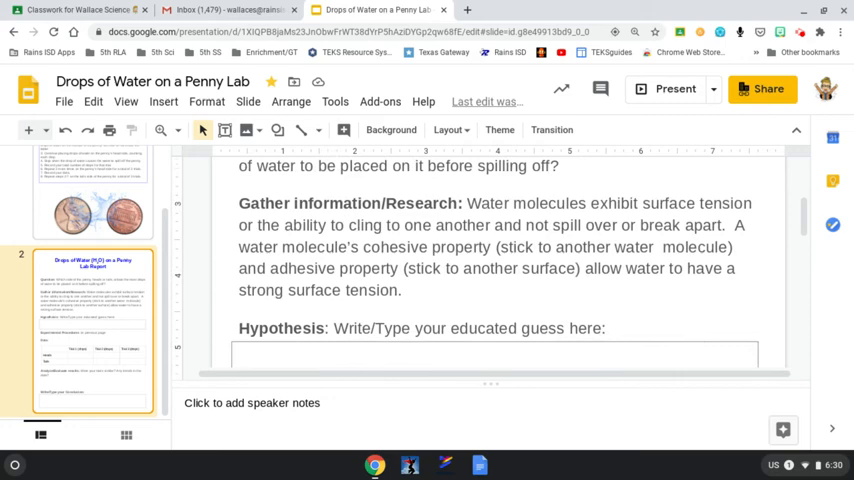
pyautogui.scroll(2, 303, 269)
pyautogui.scroll(1, 303, 269)
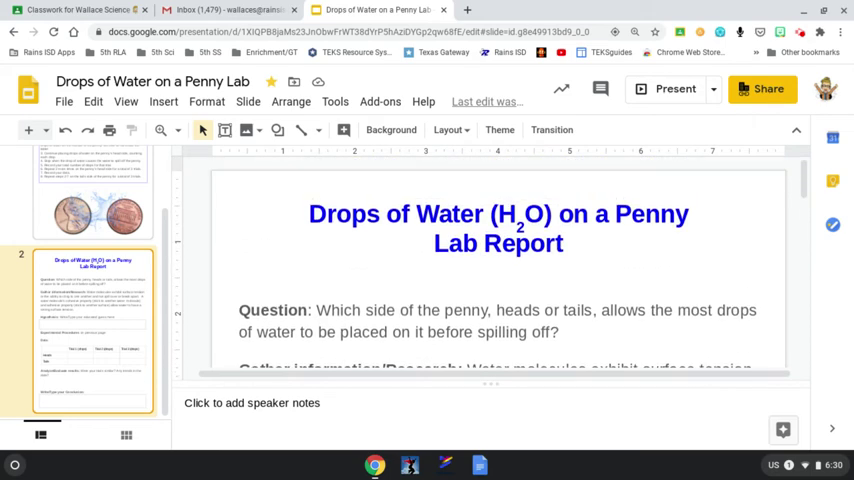
# Show slide 1 with the lab's purpose, tools needed and Procedures box.
pyautogui.click(127, 195)
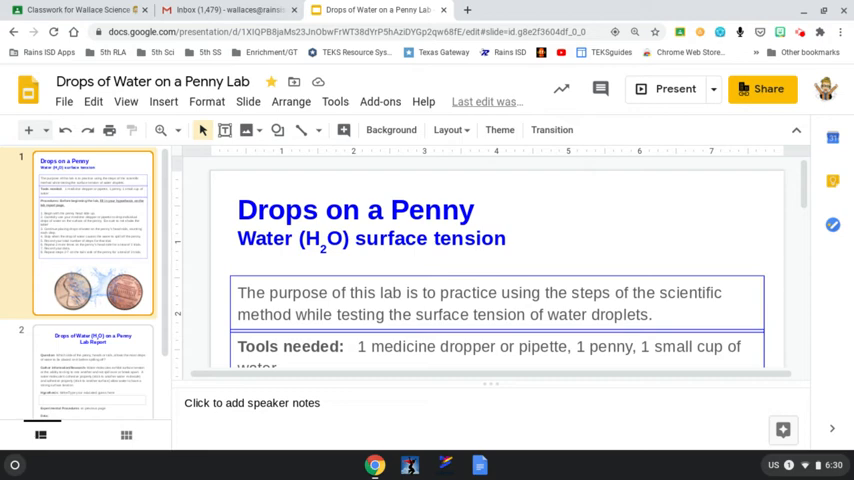
pyautogui.scroll(-1, 500, 238)
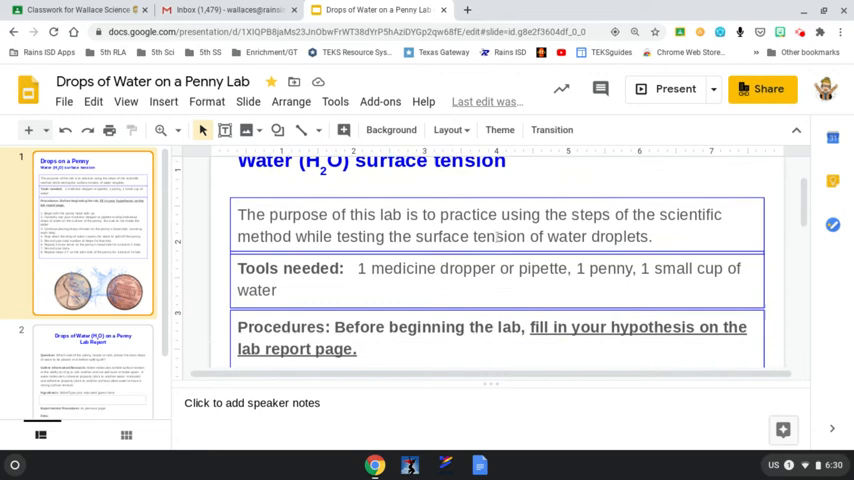
pyautogui.scroll(-1, 497, 237)
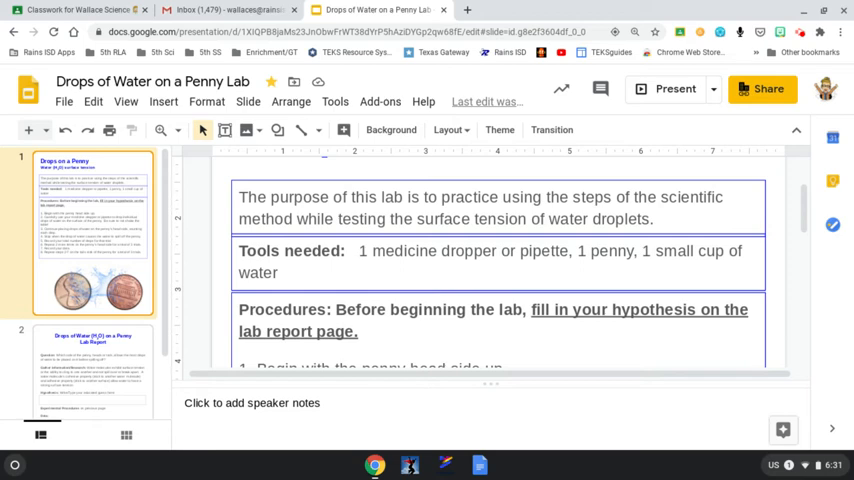
pyautogui.scroll(-2, 498, 260)
pyautogui.scroll(-2, 498, 260)
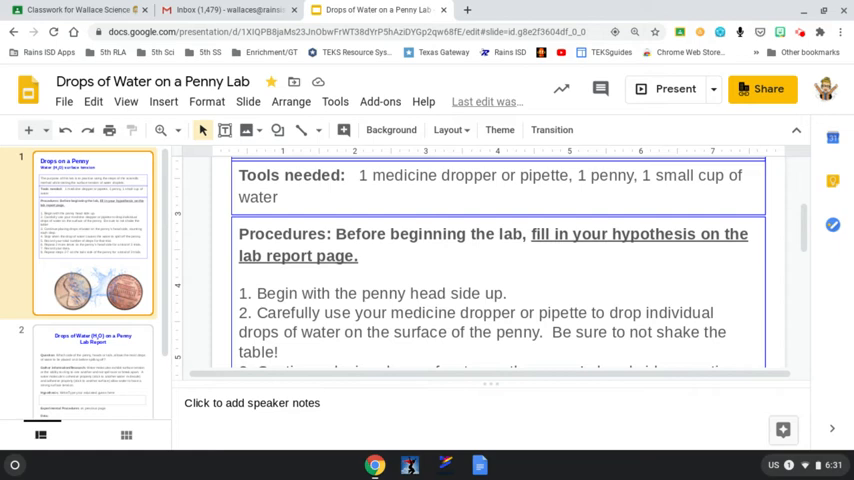
# Show slide 2 again at its Question and Gather information sections.
pyautogui.click(109, 375)
pyautogui.scroll(1, 299, 303)
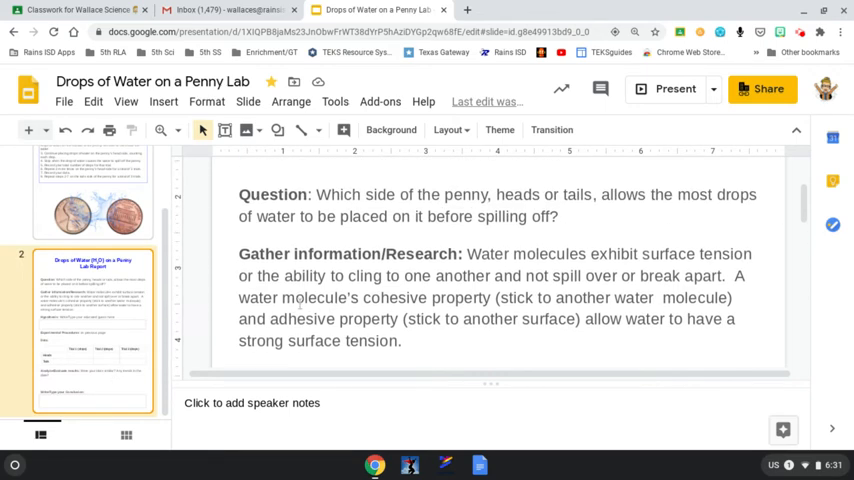
pyautogui.scroll(1, 299, 303)
pyautogui.scroll(1, 299, 303)
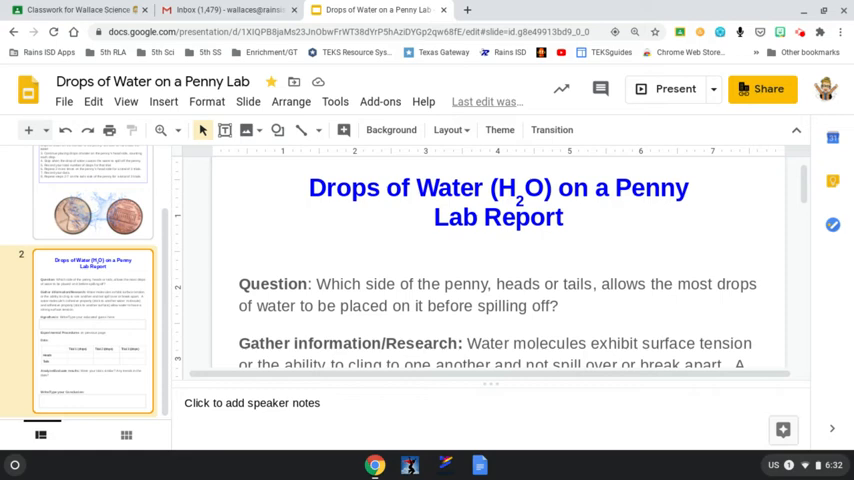
pyautogui.scroll(-3, 497, 260)
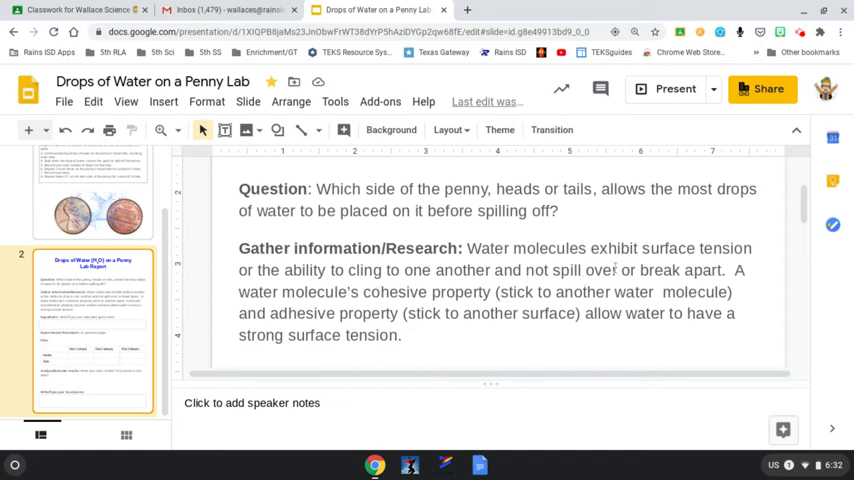
pyautogui.scroll(2, 605, 265)
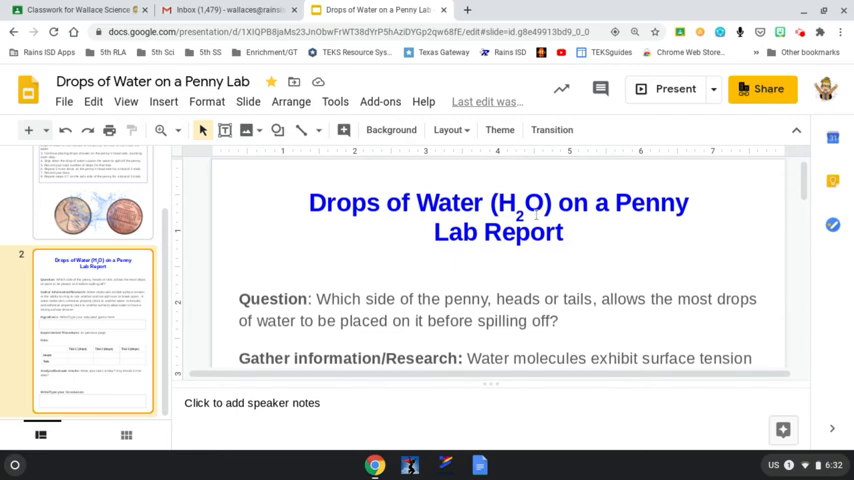
pyautogui.scroll(-1, 562, 285)
pyautogui.scroll(-1, 562, 285)
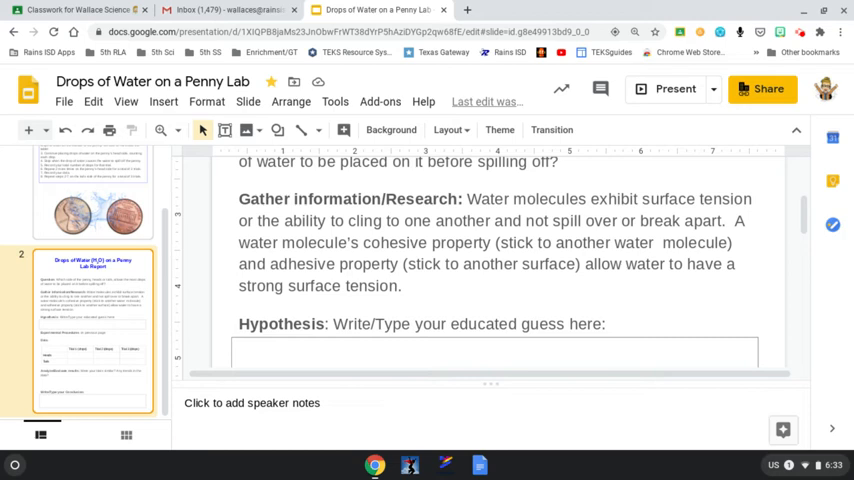
pyautogui.scroll(1, 488, 279)
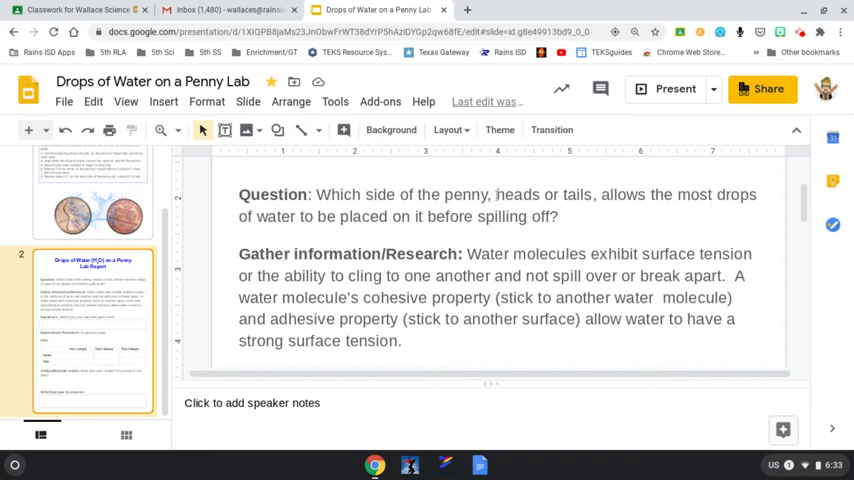
pyautogui.moveTo(497, 195); pyautogui.dragTo(592, 195)
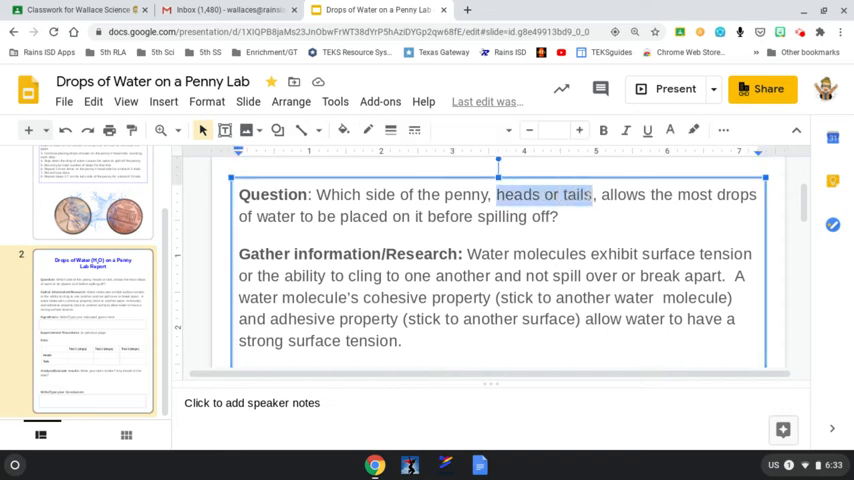
pyautogui.click(606, 215)
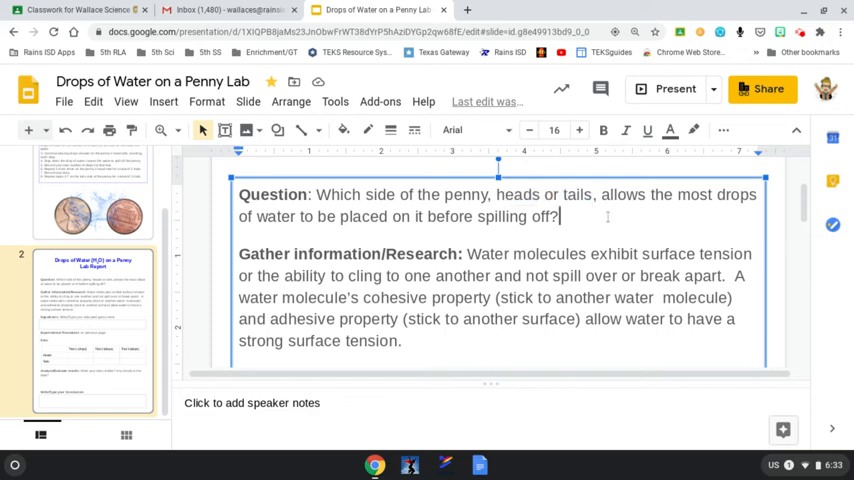
pyautogui.scroll(-3, 607, 216)
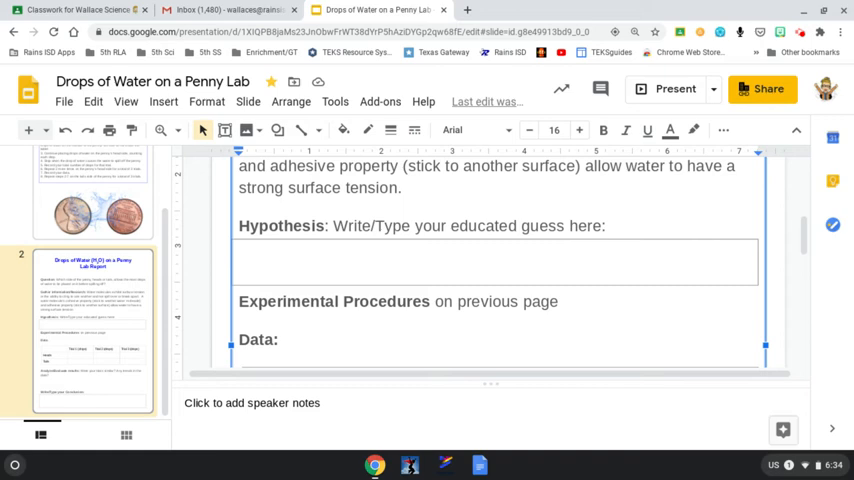
# Start an 'If....then....' starter in the empty Hypothesis answer box.
pyautogui.click(529, 258)
pyautogui.scroll(2, 529, 258)
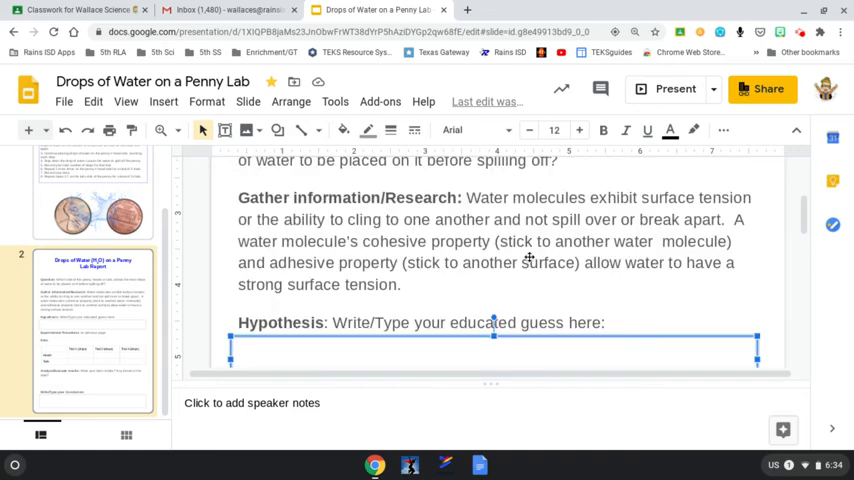
pyautogui.scroll(-3, 529, 258)
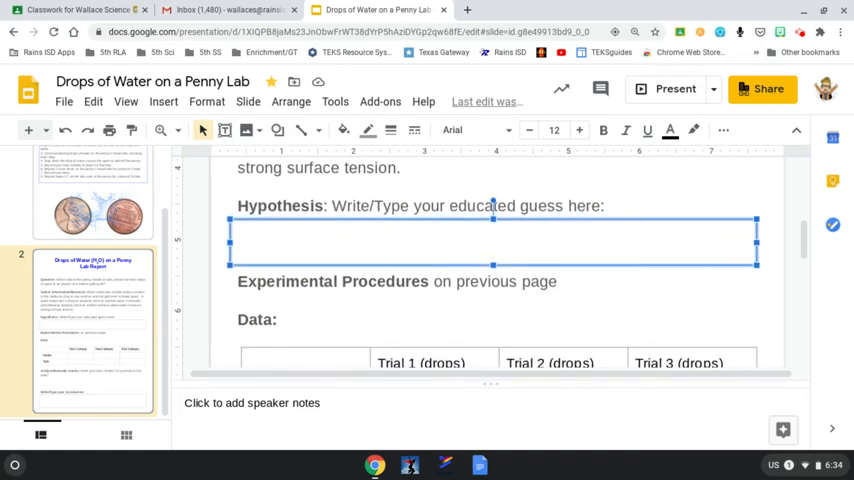
pyautogui.press('Return')
pyautogui.write('If.')
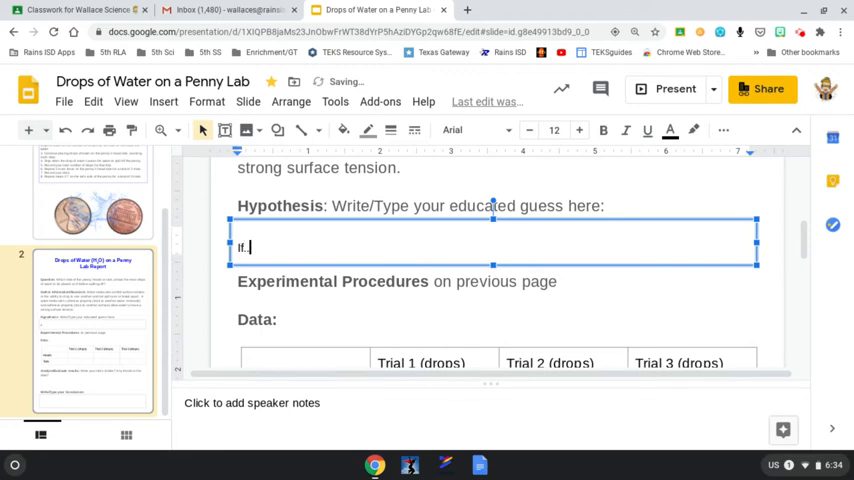
pyautogui.write('...then.....')
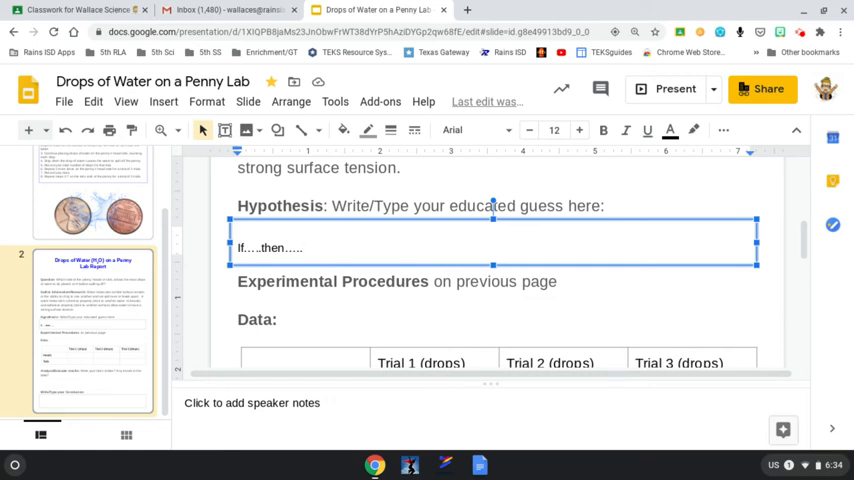
# Leave the hypothesis box, glance at slide 1, then show slide 2's Hypothesis and Data sections.
pyautogui.click(523, 271)
pyautogui.scroll(3, 495, 287)
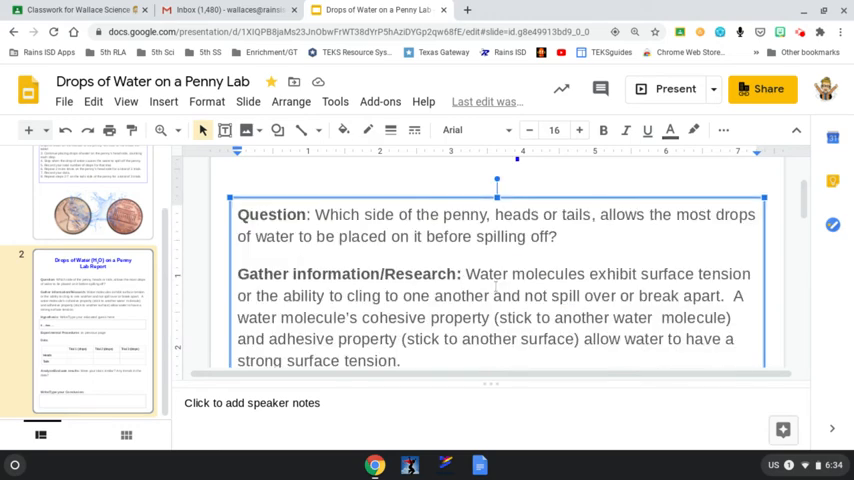
pyautogui.scroll(-3, 495, 287)
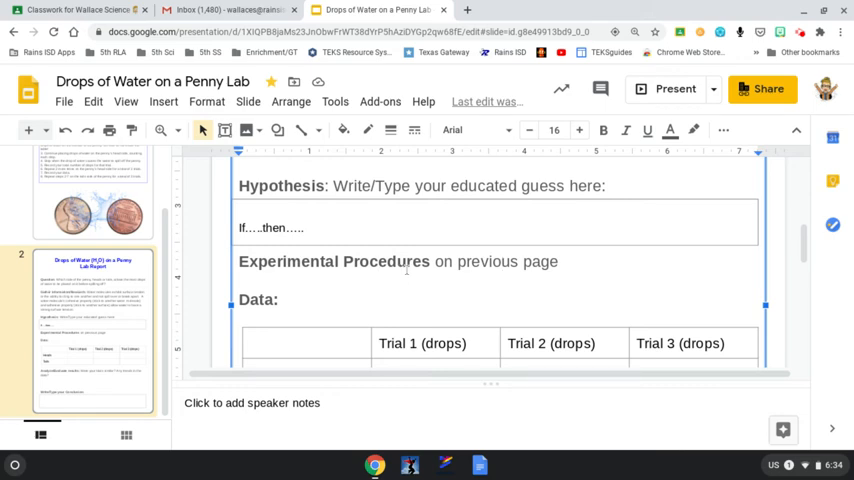
pyautogui.scroll(2, 135, 255)
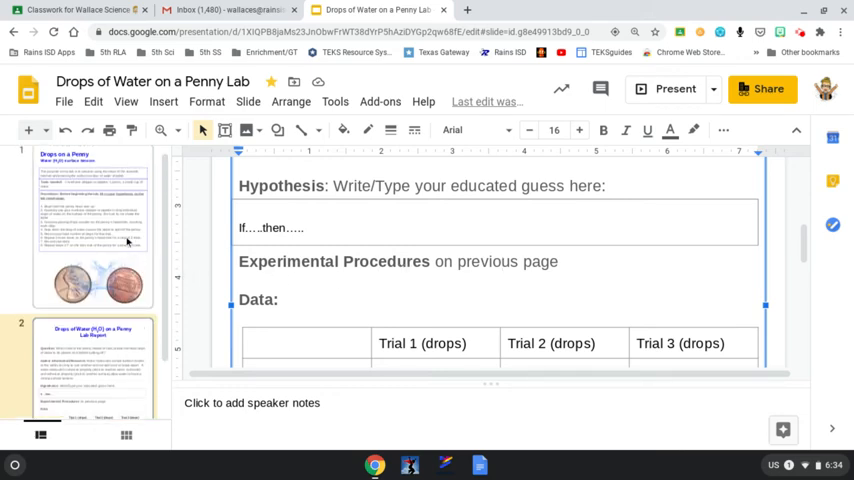
pyautogui.click(127, 241)
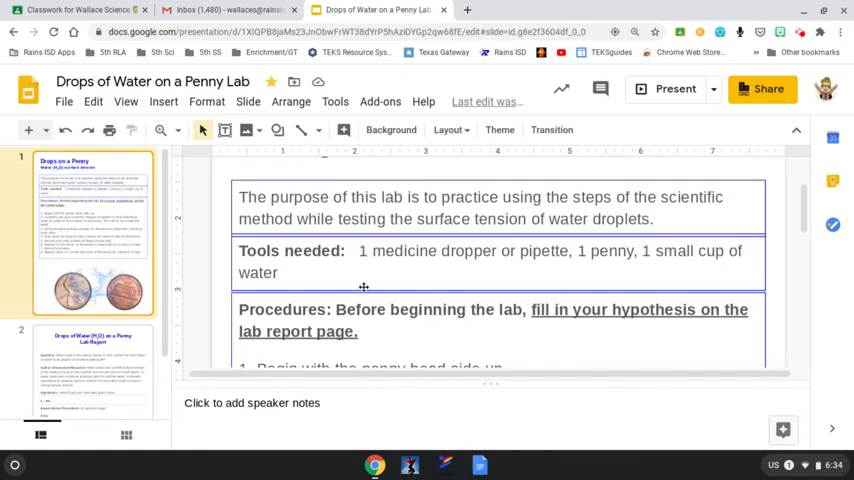
pyautogui.scroll(-1, 362, 286)
pyautogui.scroll(-1, 362, 286)
pyautogui.scroll(-1, 363, 287)
pyautogui.scroll(-1, 363, 287)
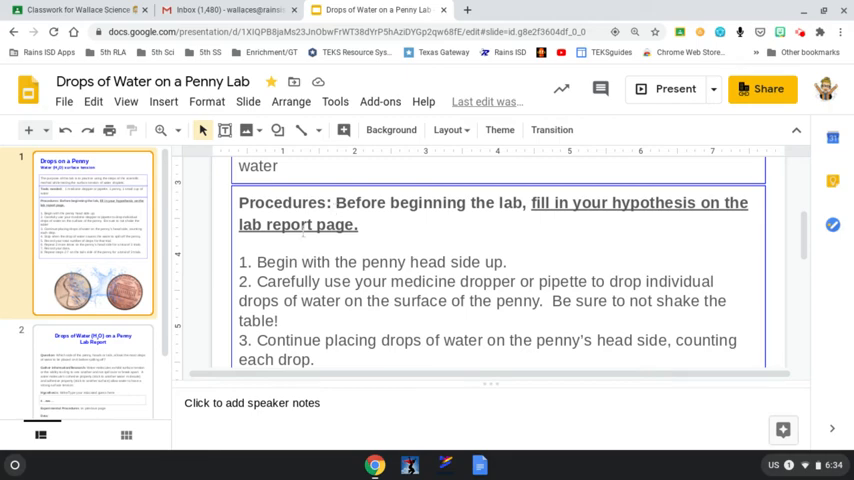
pyautogui.click(131, 362)
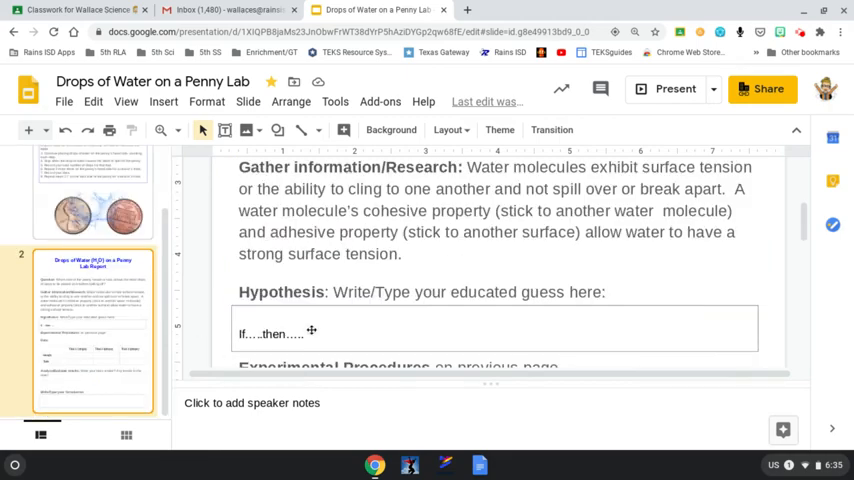
pyautogui.scroll(-2, 312, 326)
pyautogui.scroll(-1, 316, 326)
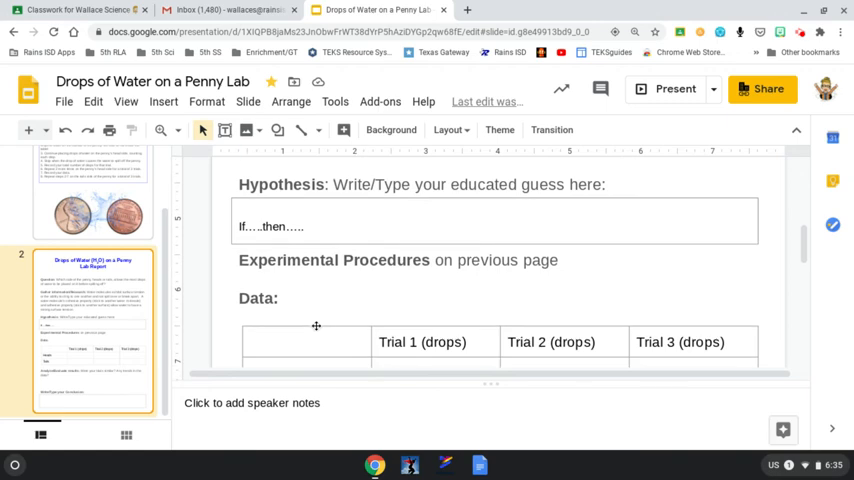
# Show slide 1's Procedures list down through step 8.
pyautogui.click(120, 181)
pyautogui.scroll(2, 318, 238)
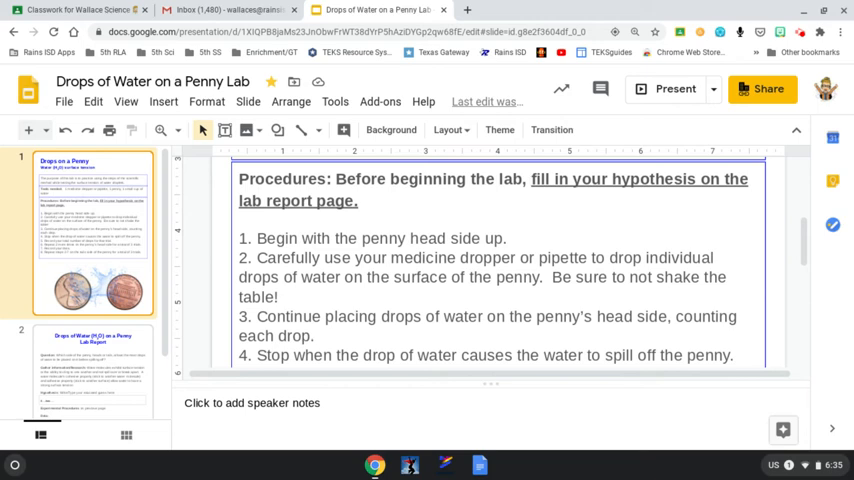
pyautogui.scroll(-2, 532, 278)
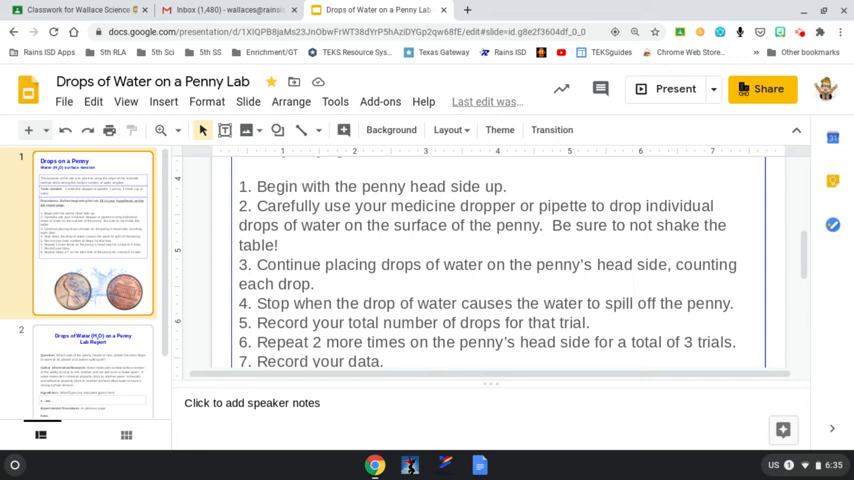
pyautogui.scroll(-1, 498, 260)
pyautogui.scroll(-2, 498, 260)
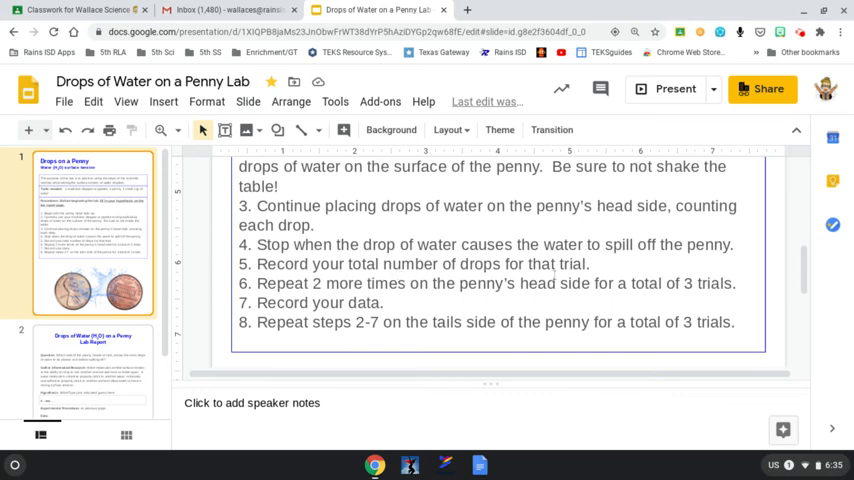
pyautogui.click(115, 353)
pyautogui.scroll(-2, 394, 258)
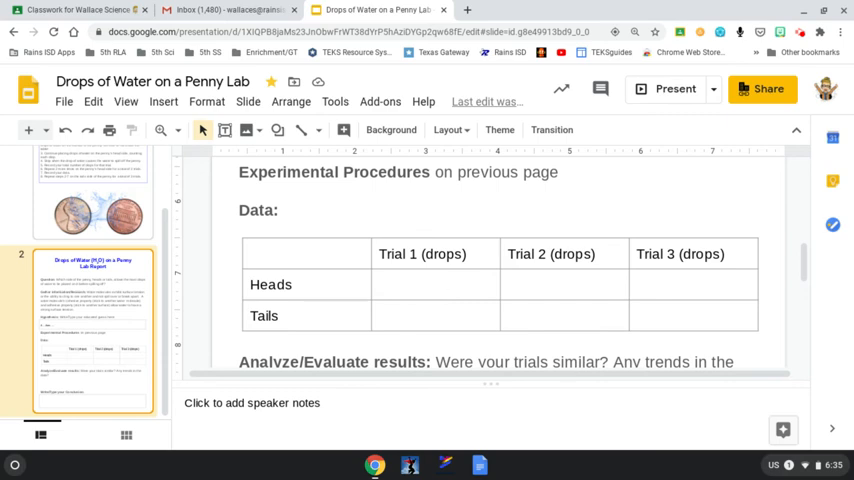
pyautogui.click(444, 285)
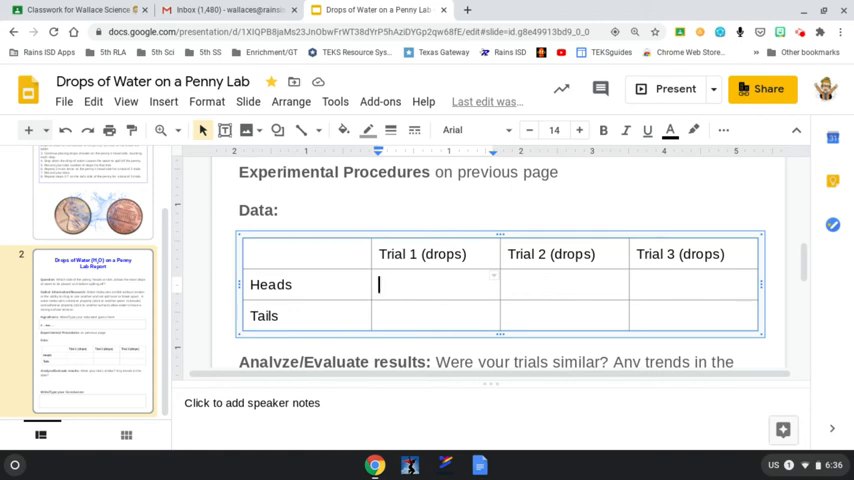
pyautogui.click(539, 286)
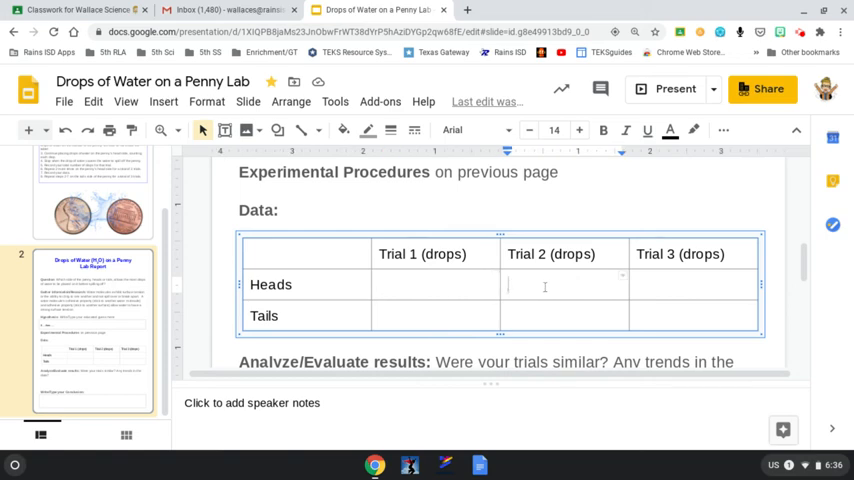
pyautogui.click(652, 288)
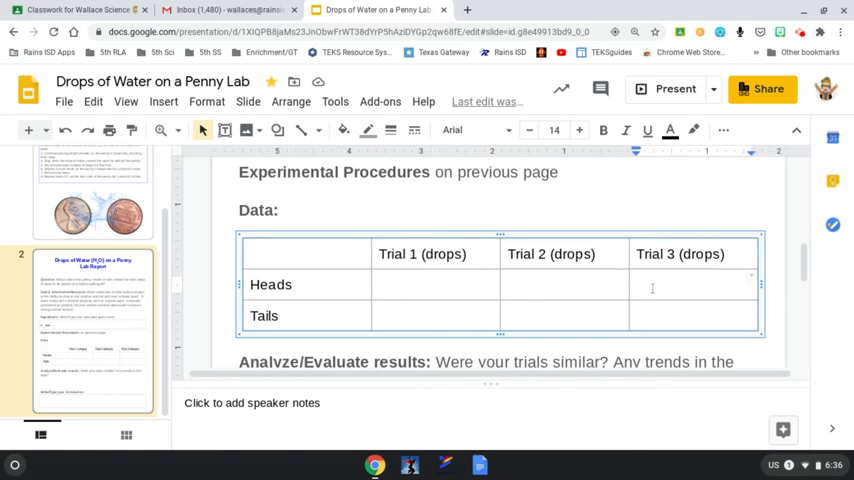
pyautogui.click(112, 192)
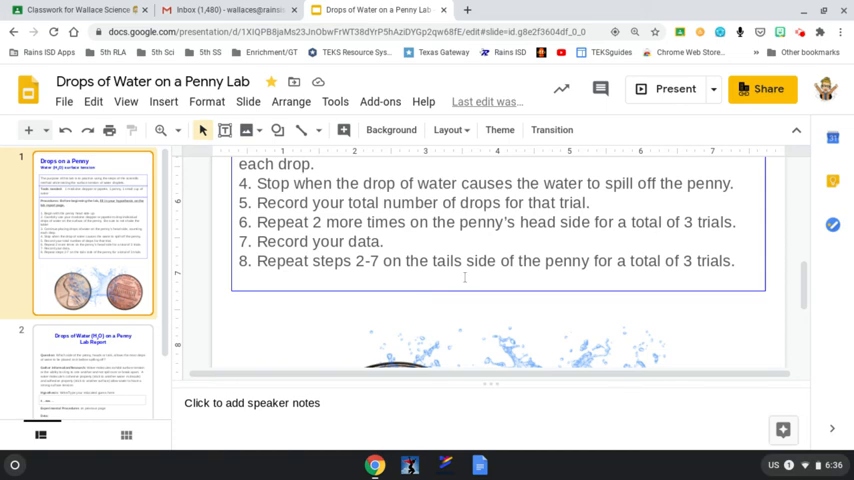
# On slide 2, step the caret through the empty Tails Trial 1, 2 and 3 data cells.
pyautogui.click(118, 356)
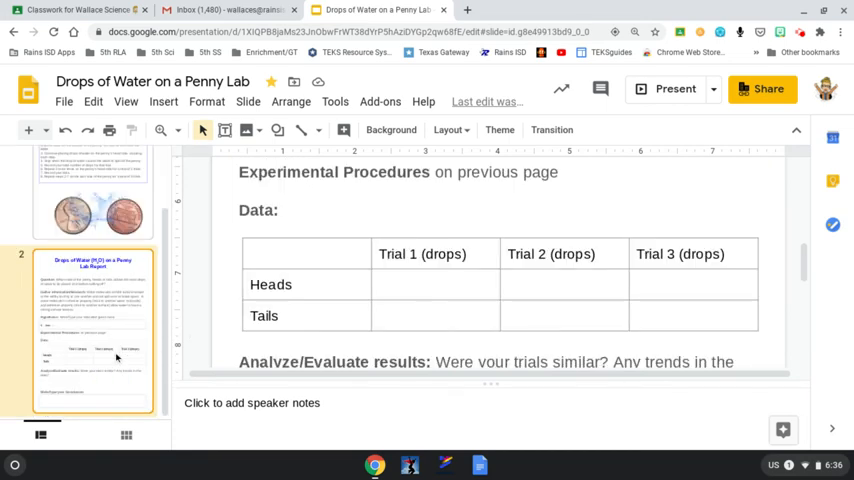
pyautogui.click(416, 315)
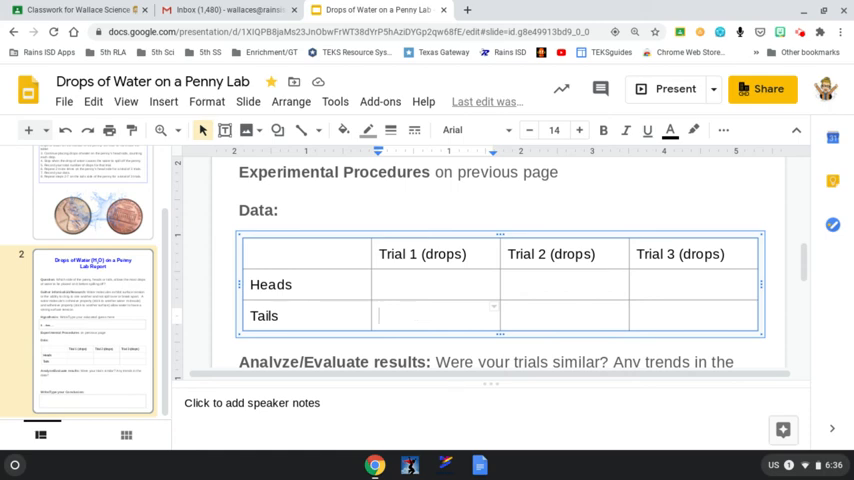
pyautogui.click(557, 314)
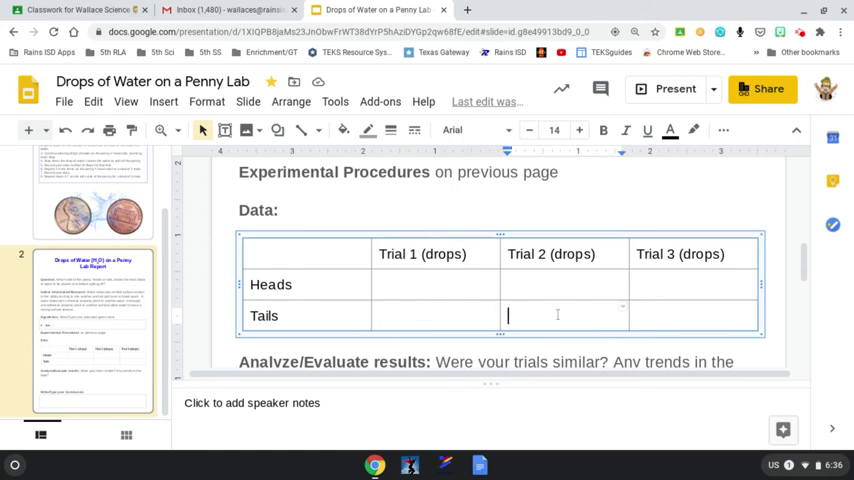
pyautogui.click(679, 318)
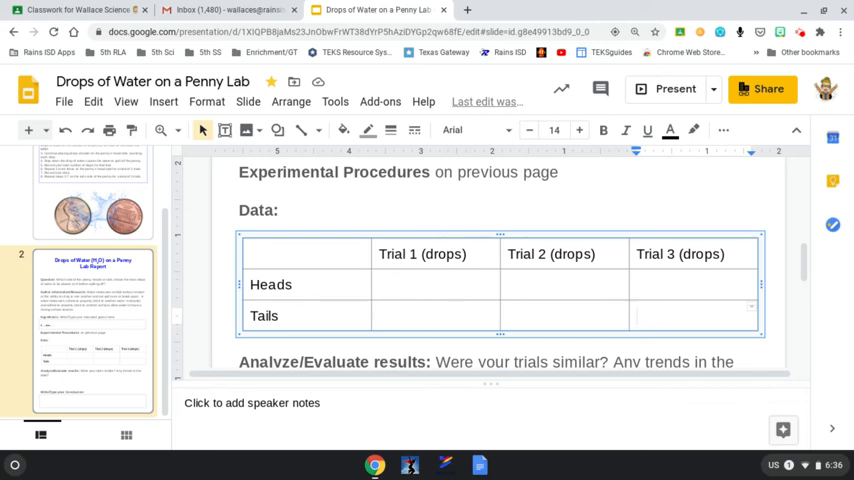
pyautogui.scroll(-2, 500, 260)
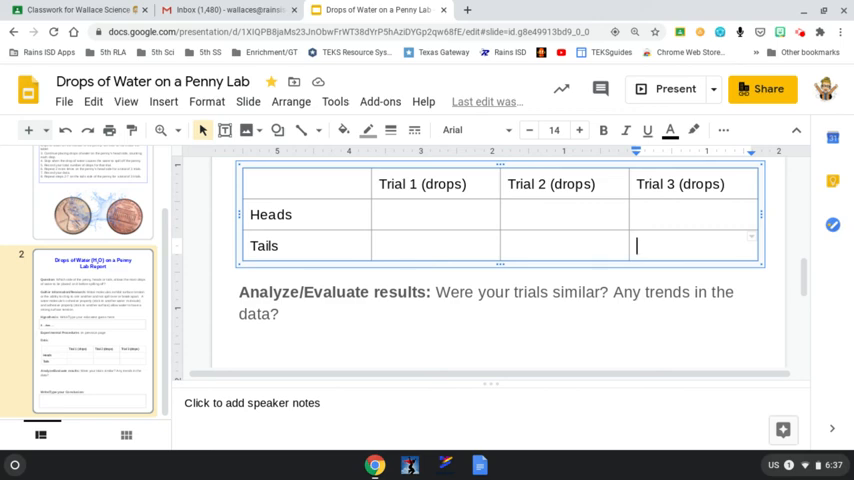
pyautogui.scroll(-1, 490, 260)
pyautogui.click(442, 318)
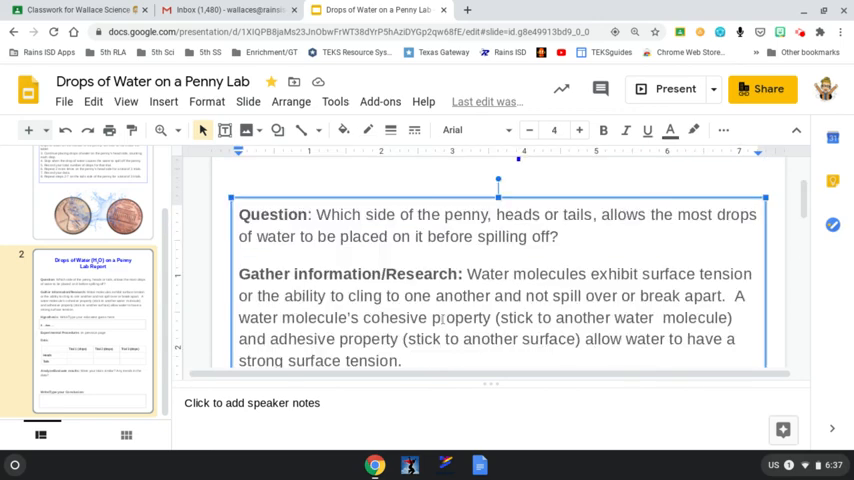
pyautogui.scroll(-2, 442, 318)
pyautogui.scroll(-1, 442, 318)
pyautogui.scroll(-1, 442, 318)
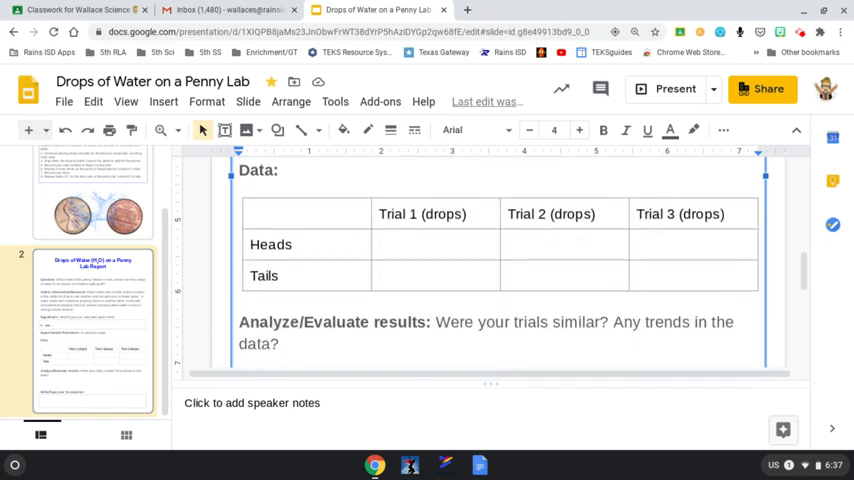
pyautogui.scroll(-1, 442, 318)
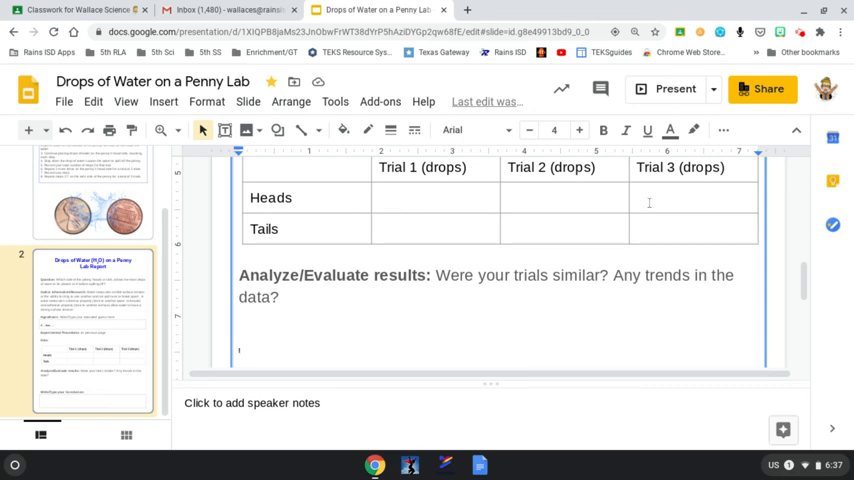
pyautogui.click(538, 340)
pyautogui.scroll(-2, 538, 270)
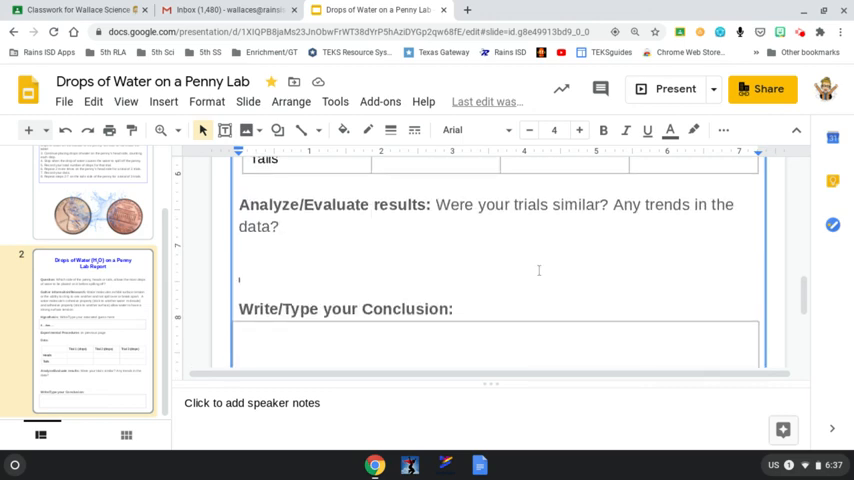
pyautogui.scroll(-1, 538, 270)
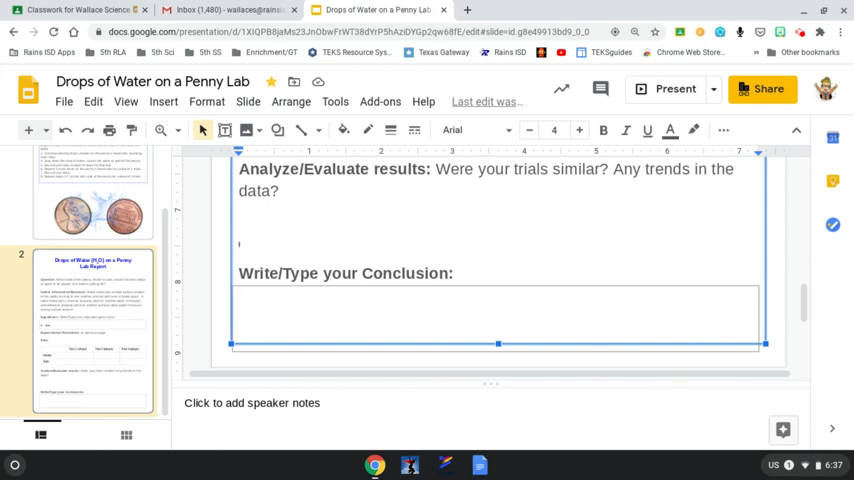
pyautogui.scroll(2, 498, 260)
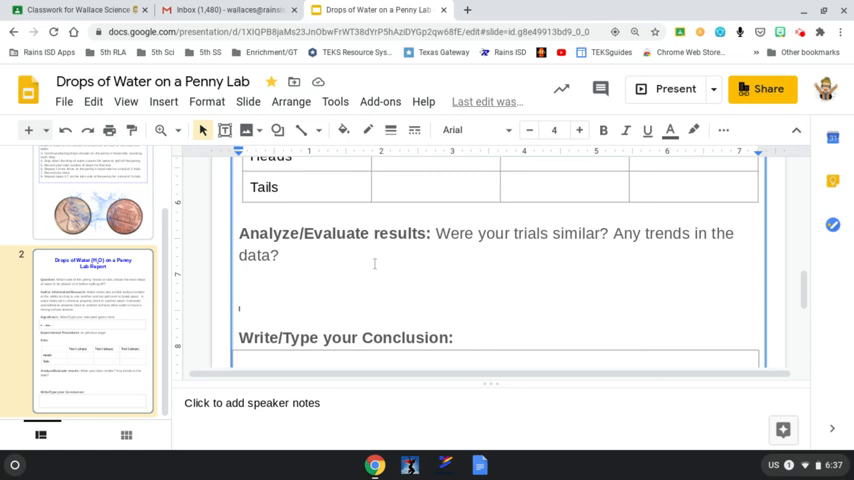
pyautogui.click(446, 270)
pyautogui.scroll(-3, 446, 270)
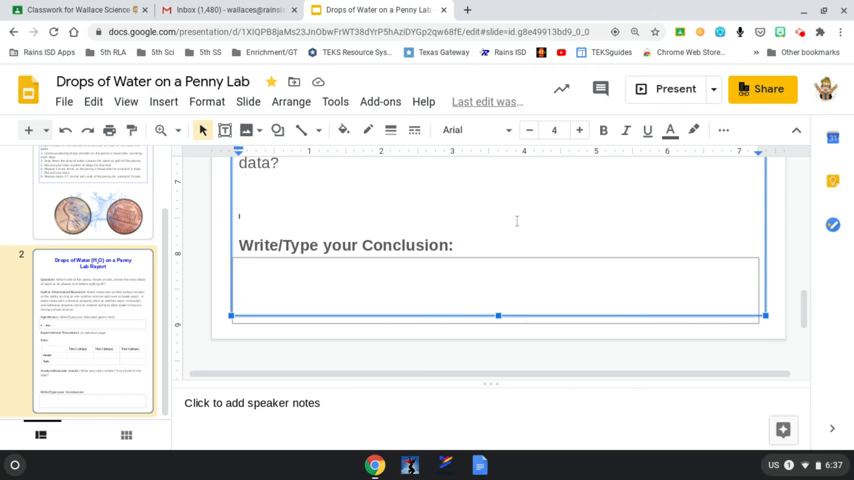
pyautogui.scroll(5, 517, 221)
pyautogui.scroll(3, 517, 221)
pyautogui.scroll(5, 517, 221)
pyautogui.scroll(1, 517, 221)
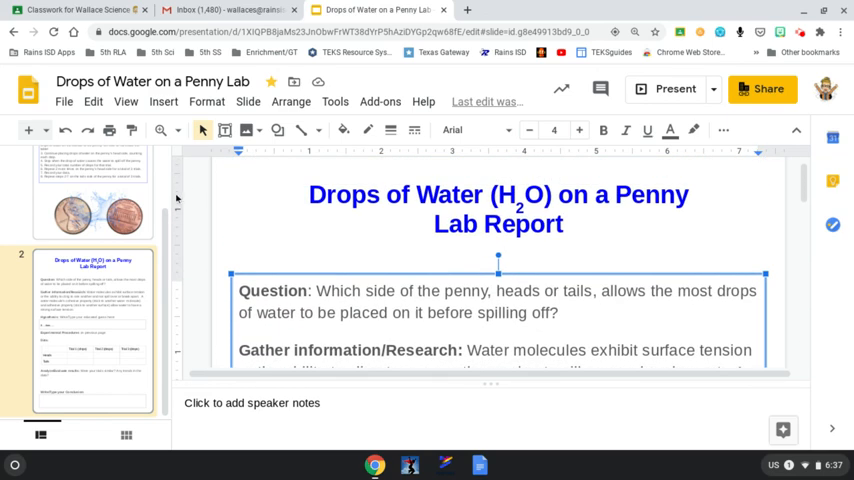
# Show slide 1 with the Drops on a Penny title, purpose and tools needed.
pyautogui.click(118, 195)
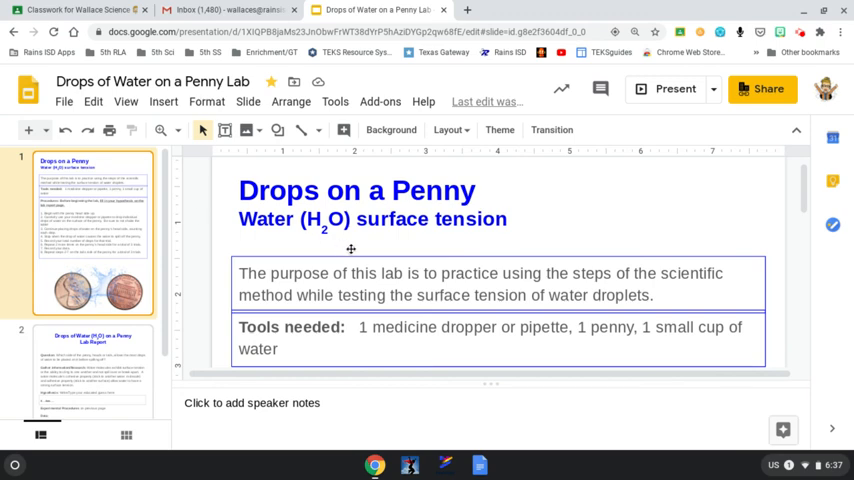